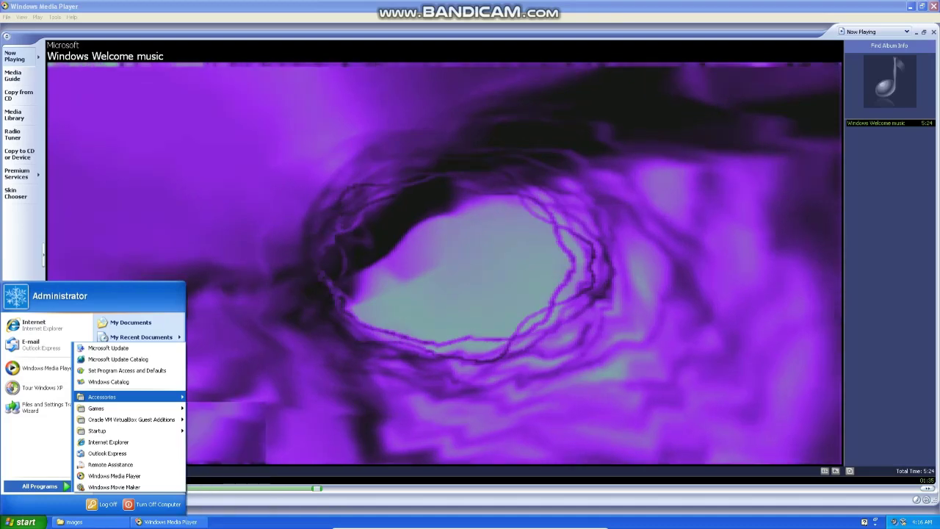
# Open Paint with a blank canvas, bringing it in front of Windows Media Player.
pyautogui.moveTo(110, 397)
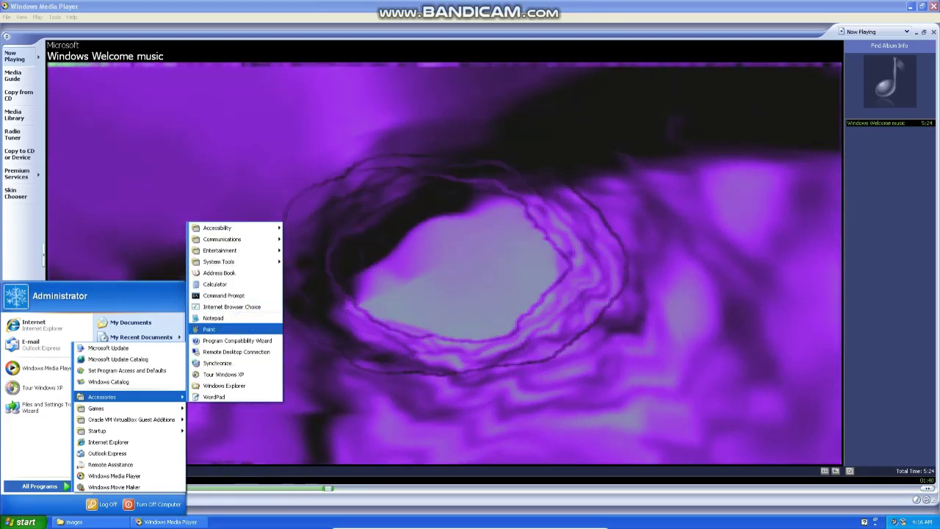
pyautogui.click(209, 329)
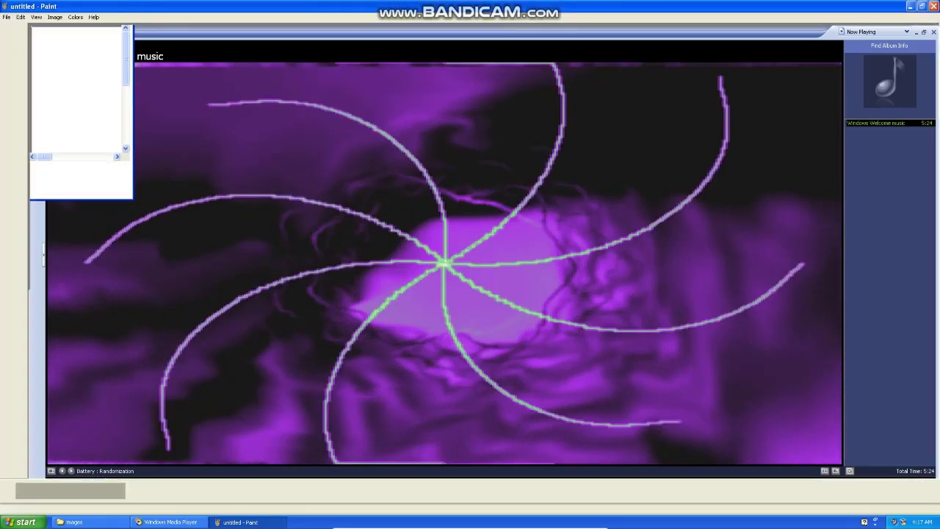
pyautogui.click(115, 7)
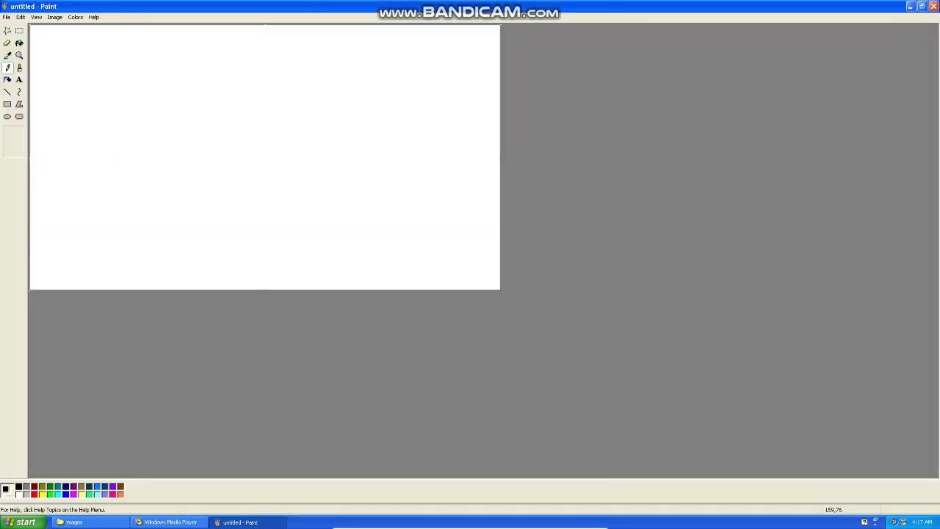
# Draw freehand outlines of the Windows flag's upper-left and upper-right wavy panes in black with the Pencil.
pyautogui.moveTo(122, 52)
pyautogui.mouseDown()
pyautogui.moveTo(85, 112)
pyautogui.moveTo(118, 106)
pyautogui.moveTo(143, 127)
pyautogui.moveTo(168, 86)
pyautogui.mouseUp()
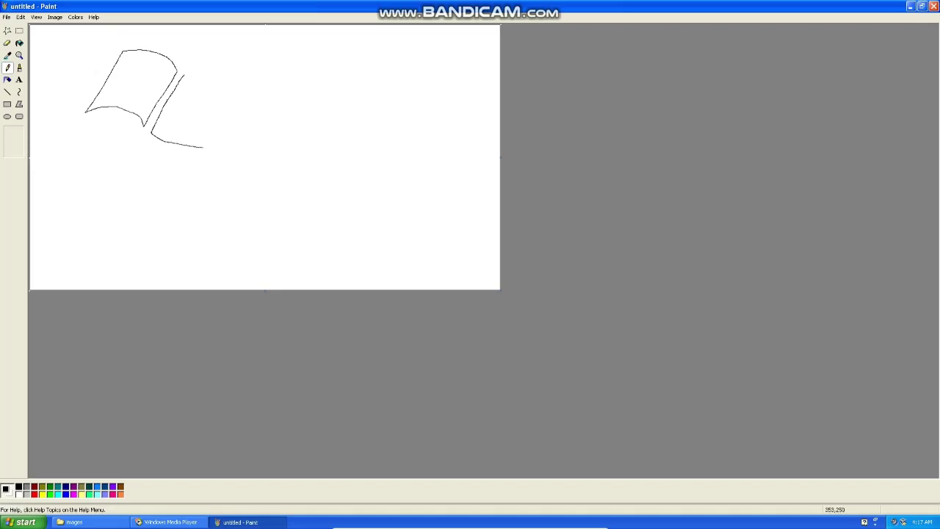
pyautogui.moveTo(222, 134); pyautogui.dragTo(245, 107)
# Examine the outlines of the two upper flag panes at a magnified view, checking their edges and corners.
pyautogui.click(19, 55)
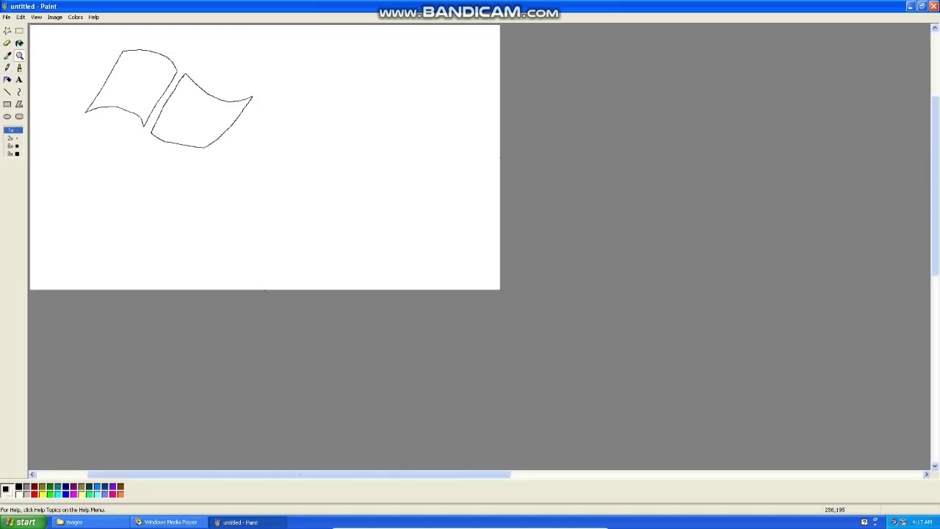
pyautogui.click(111, 109)
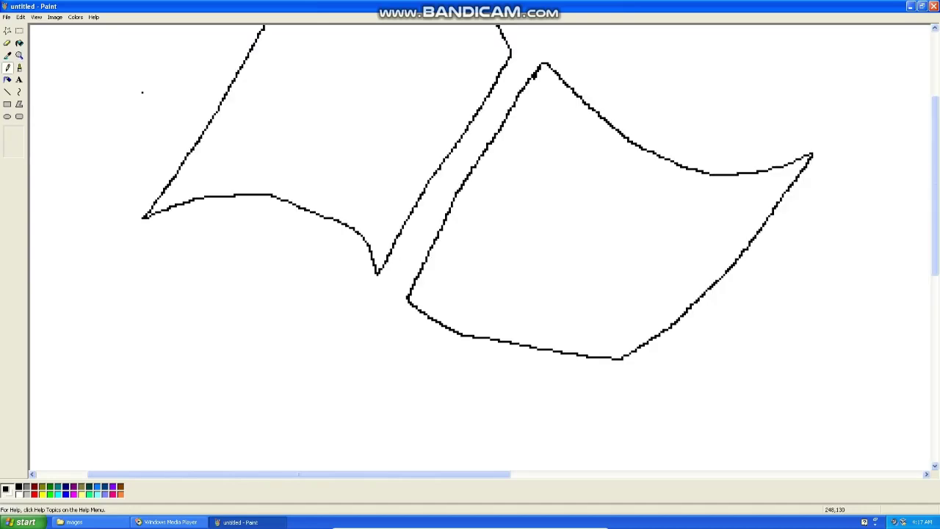
pyautogui.scroll(2, 480, 247)
pyautogui.scroll(-2, 480, 247)
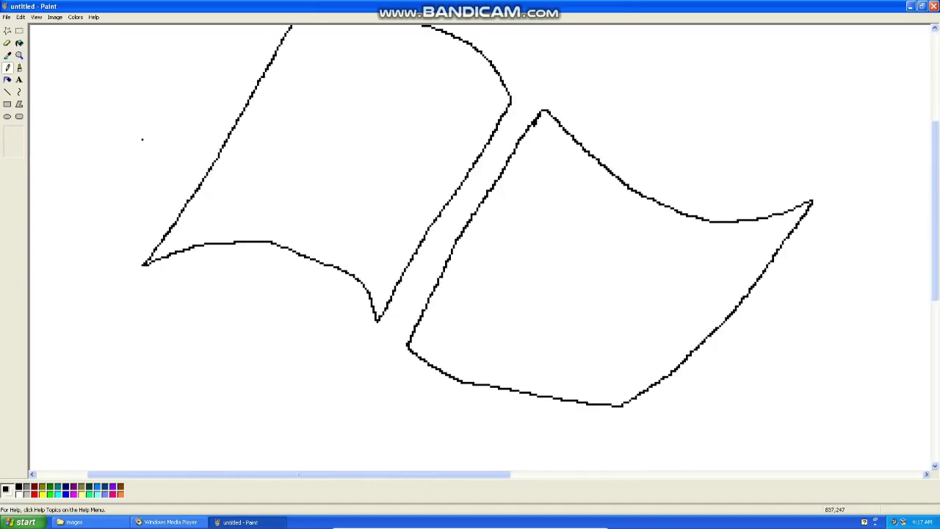
pyautogui.scroll(-3, 480, 247)
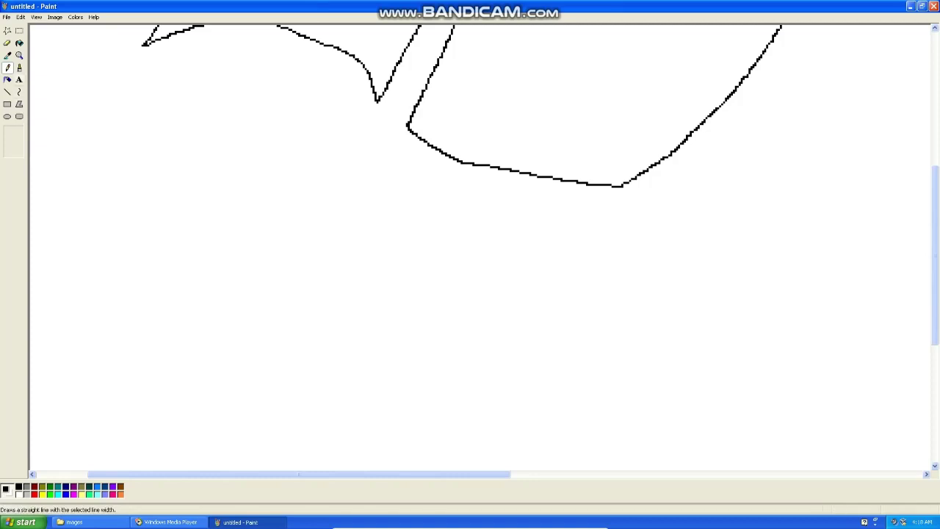
pyautogui.click(19, 55)
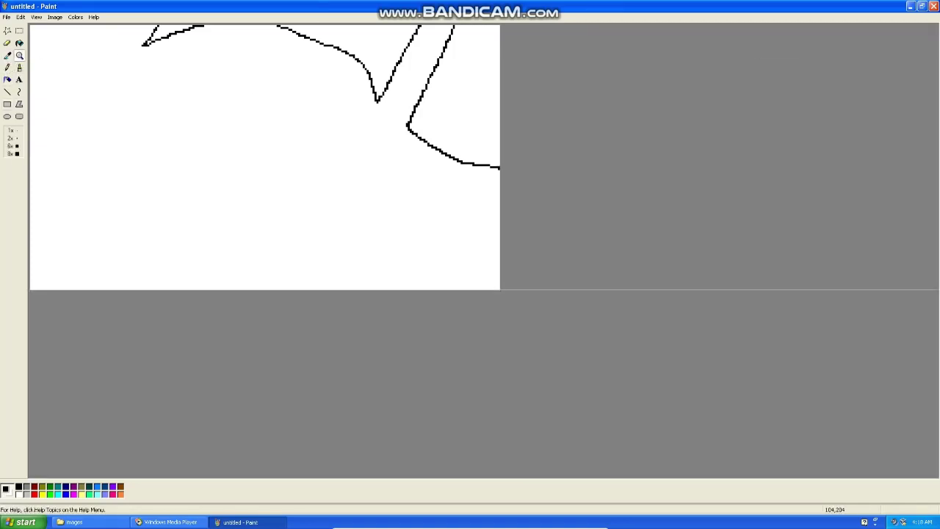
pyautogui.click(8, 67)
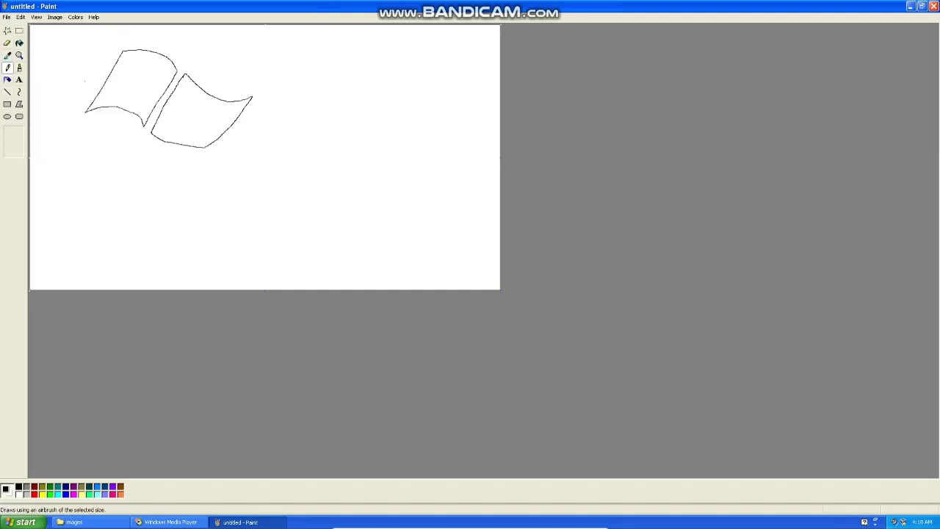
pyautogui.click(8, 55)
pyautogui.click(7, 67)
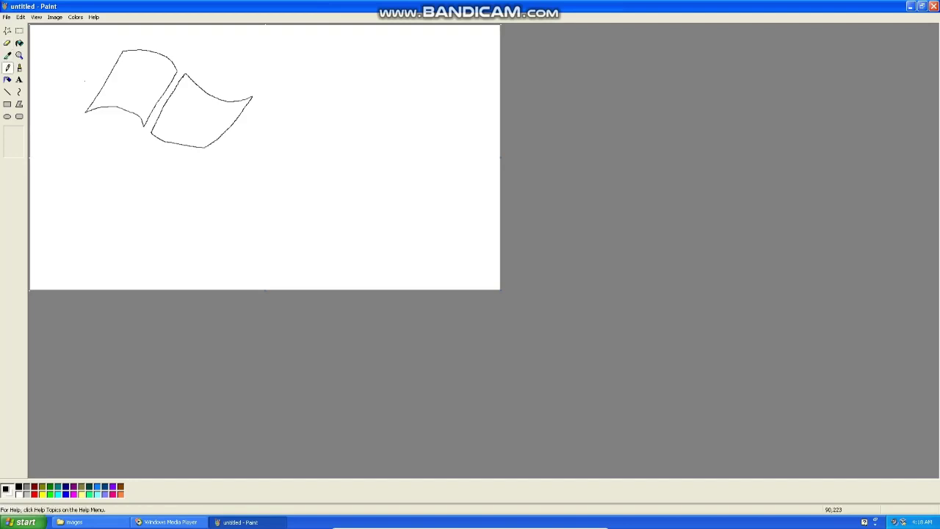
pyautogui.moveTo(83, 117); pyautogui.dragTo(79, 132)
pyautogui.click(5, 16)
pyautogui.click(6, 16)
pyautogui.click(21, 16)
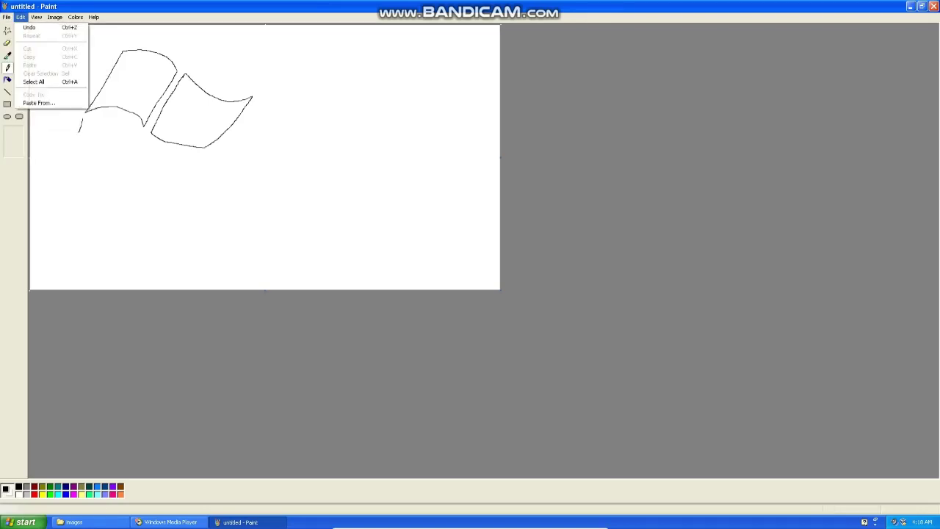
pyautogui.click(21, 16)
pyautogui.click(21, 16)
pyautogui.click(29, 27)
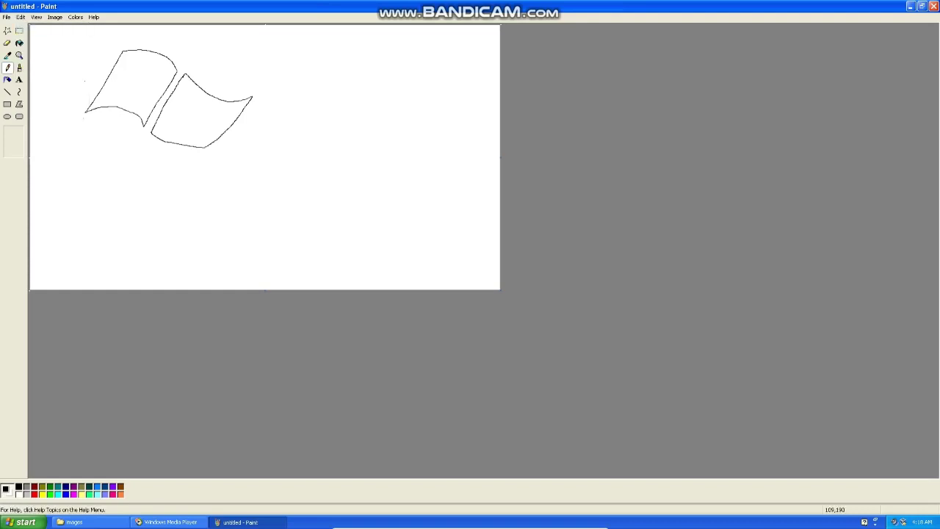
pyautogui.moveTo(65, 139); pyautogui.dragTo(51, 153)
pyautogui.moveTo(56, 153); pyautogui.dragTo(81, 151)
pyautogui.click(20, 17)
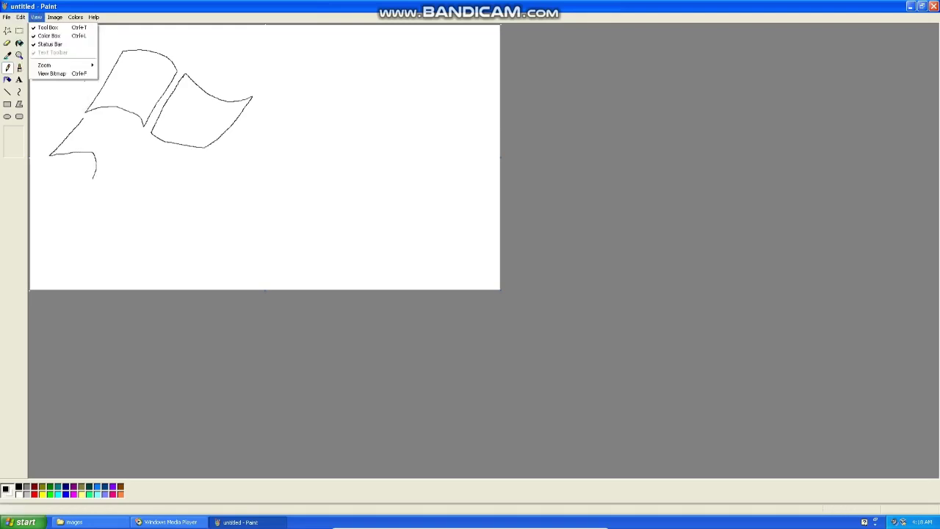
pyautogui.click(30, 27)
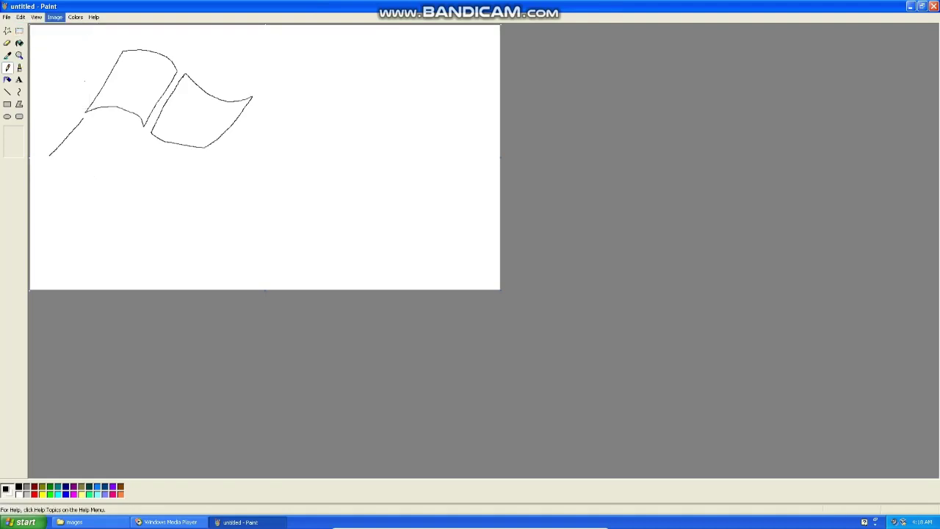
pyautogui.click(20, 17)
pyautogui.click(30, 27)
# Draw closed wavy outlines for the flag's lower-left and lower-right panes beneath the two upper ones.
pyautogui.moveTo(54, 162); pyautogui.dragTo(91, 170)
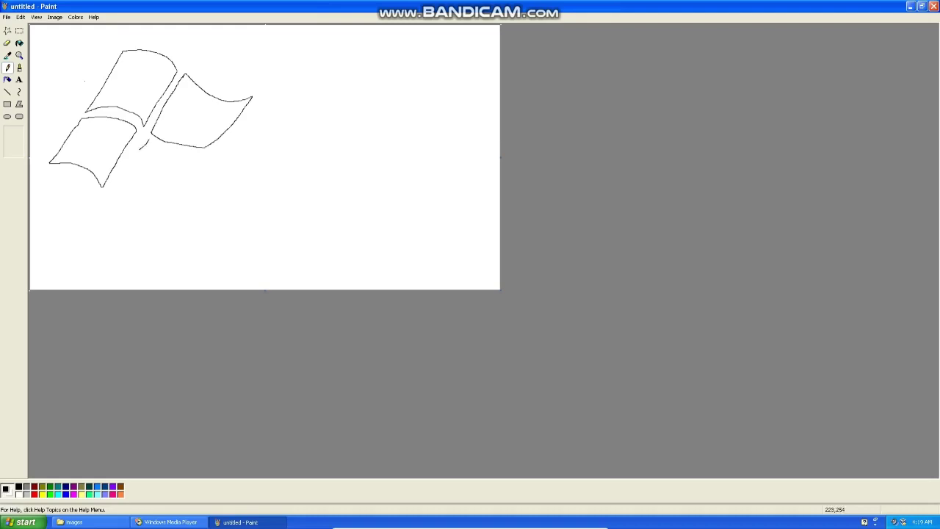
pyautogui.moveTo(138, 153); pyautogui.dragTo(128, 168)
pyautogui.moveTo(206, 159); pyautogui.dragTo(189, 159)
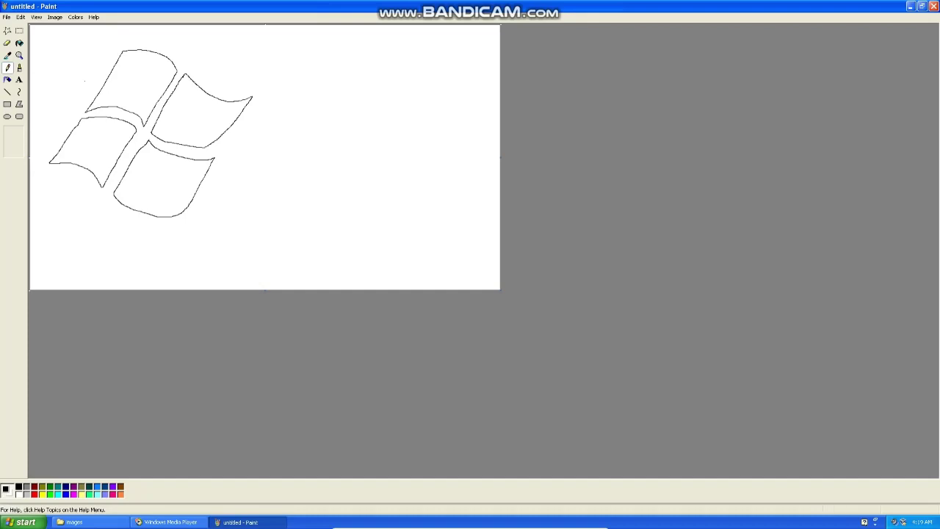
# Erase the left edge of the lower-right pane and redraw it with the Pencil.
pyautogui.click(19, 30)
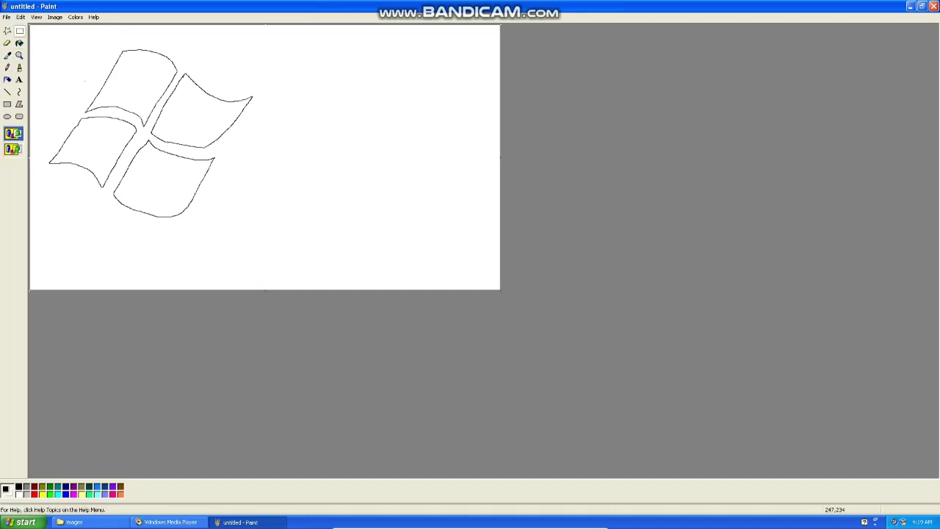
pyautogui.moveTo(137, 133); pyautogui.dragTo(176, 221)
pyautogui.click(7, 67)
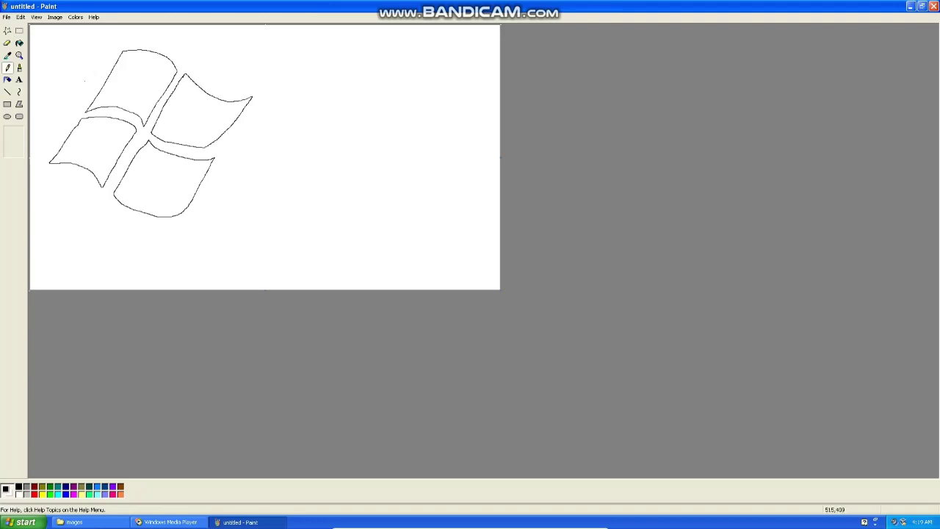
pyautogui.click(7, 42)
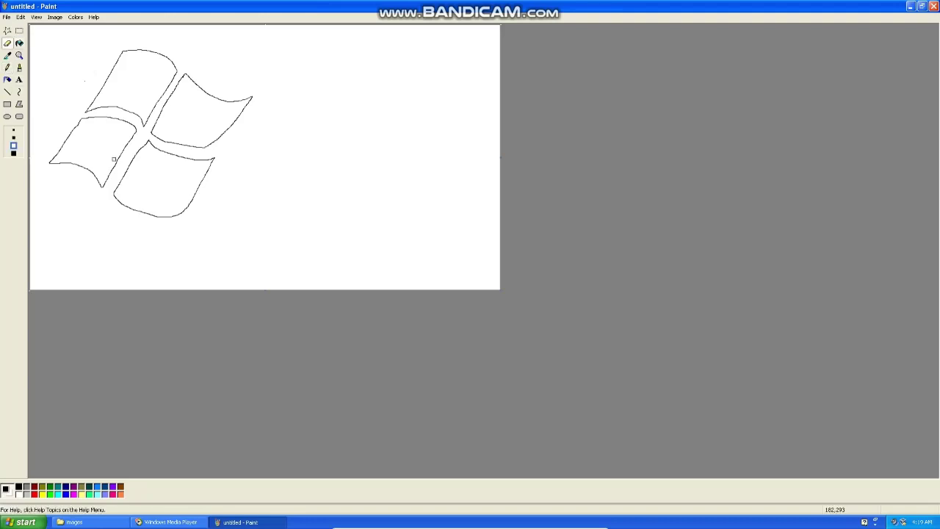
pyautogui.moveTo(146, 142); pyautogui.dragTo(116, 190)
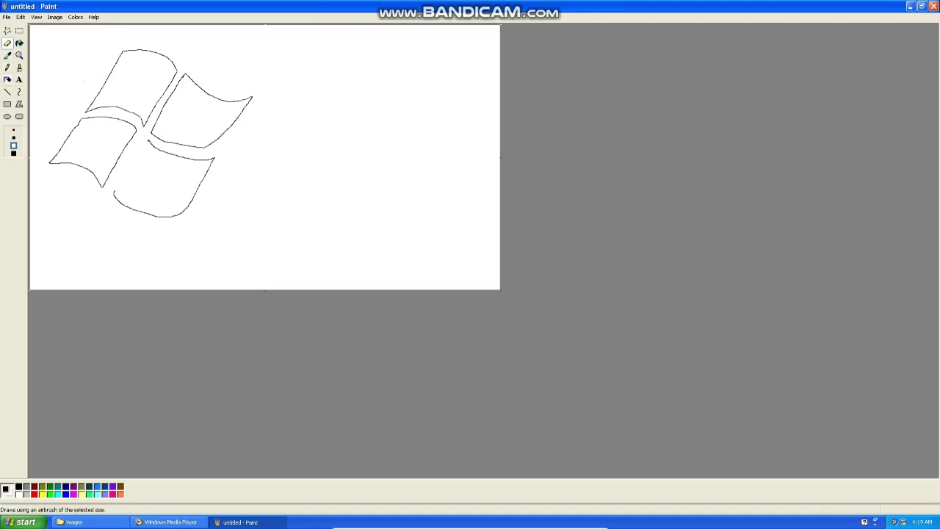
pyautogui.click(7, 67)
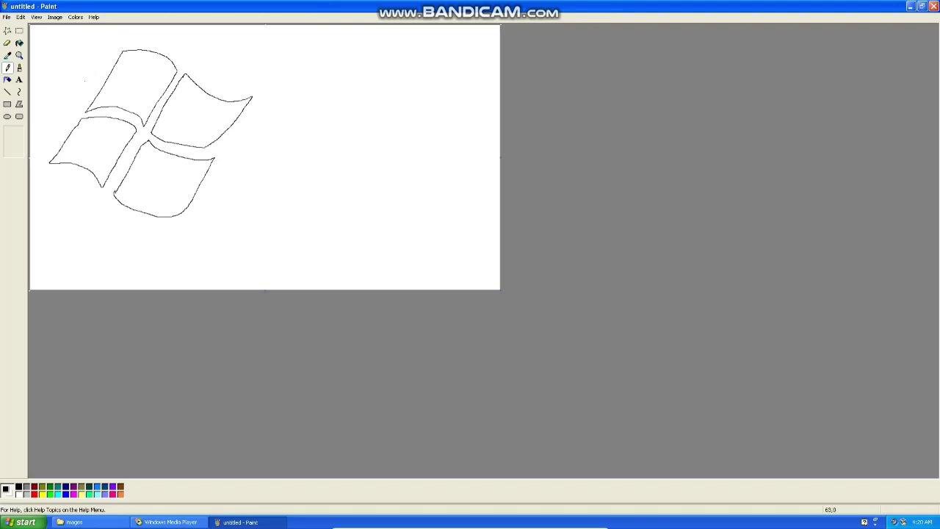
# Undo the erasing and redrawing of the lower-right pane's left edge, keeping the pane's original closed outline.
pyautogui.click(36, 17)
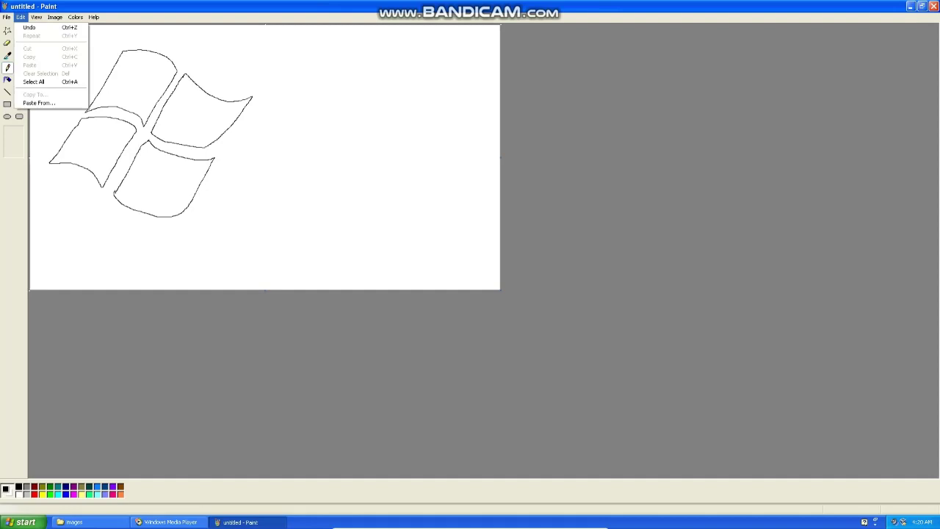
pyautogui.click(29, 27)
pyautogui.click(21, 17)
pyautogui.click(29, 28)
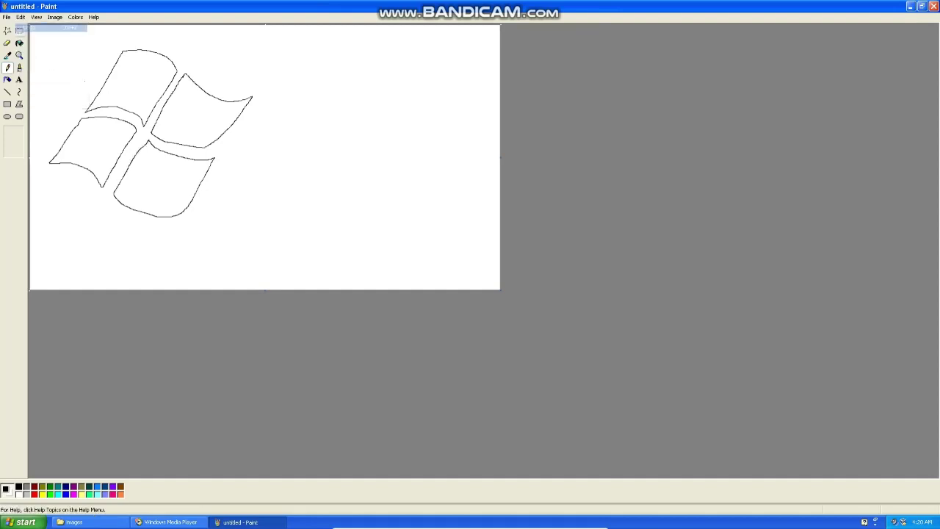
pyautogui.click(21, 17)
pyautogui.click(29, 27)
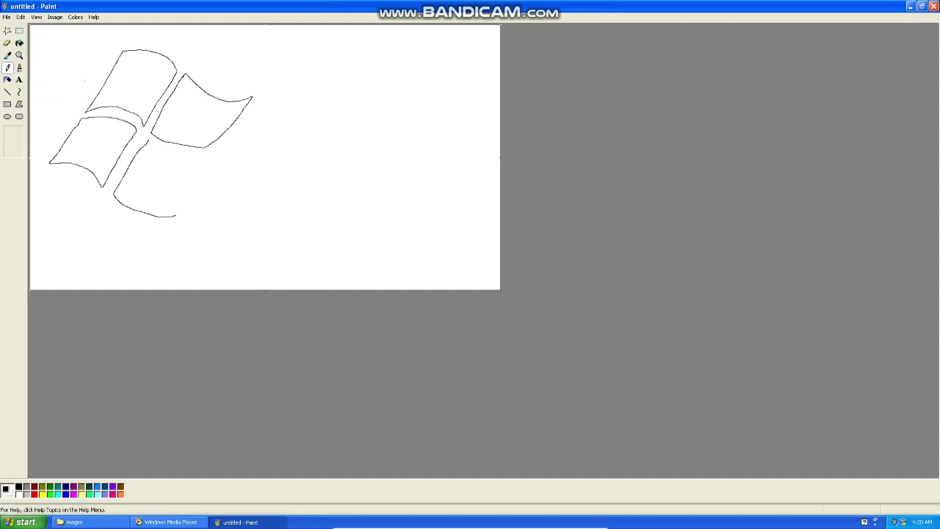
pyautogui.click(21, 17)
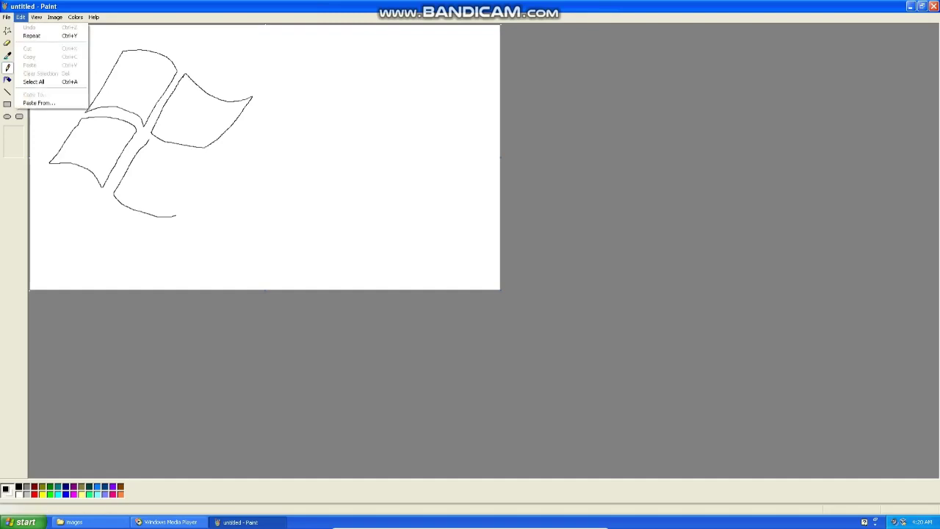
pyautogui.click(32, 35)
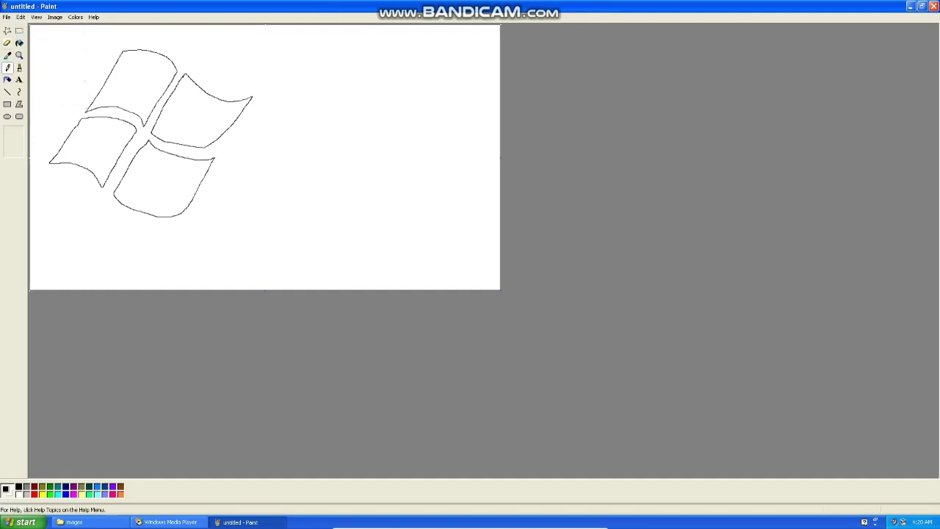
# Fill the upper-left pane with red and the upper-right pane with bright green.
pyautogui.click(19, 42)
pyautogui.click(34, 492)
pyautogui.click(132, 81)
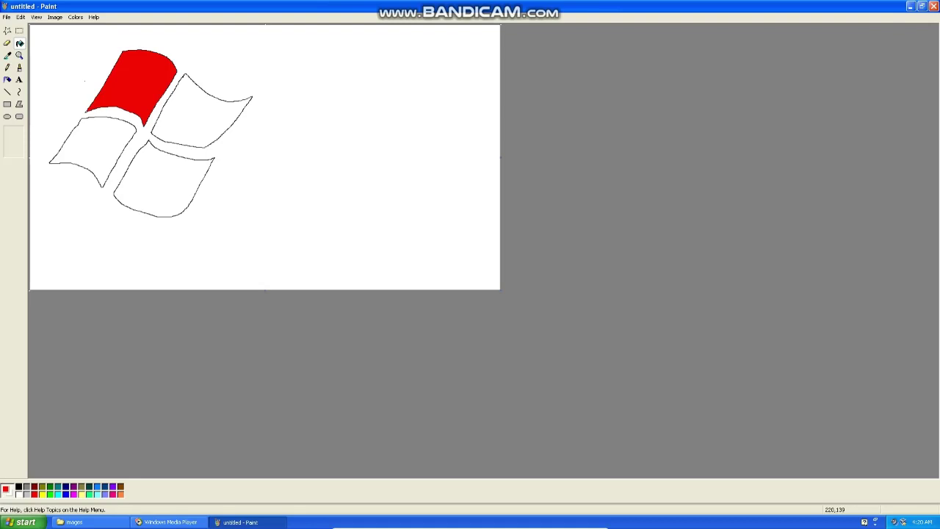
pyautogui.click(50, 492)
pyautogui.click(202, 111)
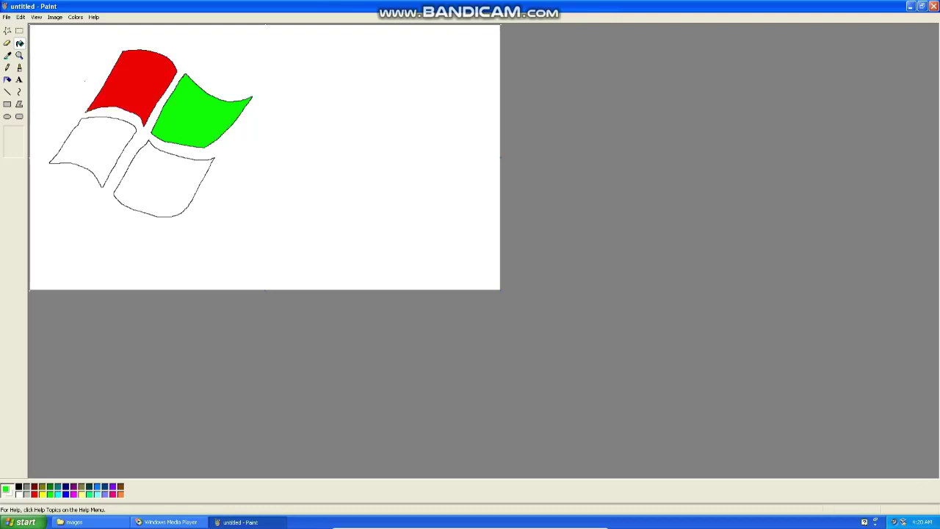
# Fill the lower-left pane with blue and pick yellow as the fill colour for the lower-right pane.
pyautogui.click(65, 493)
pyautogui.click(91, 147)
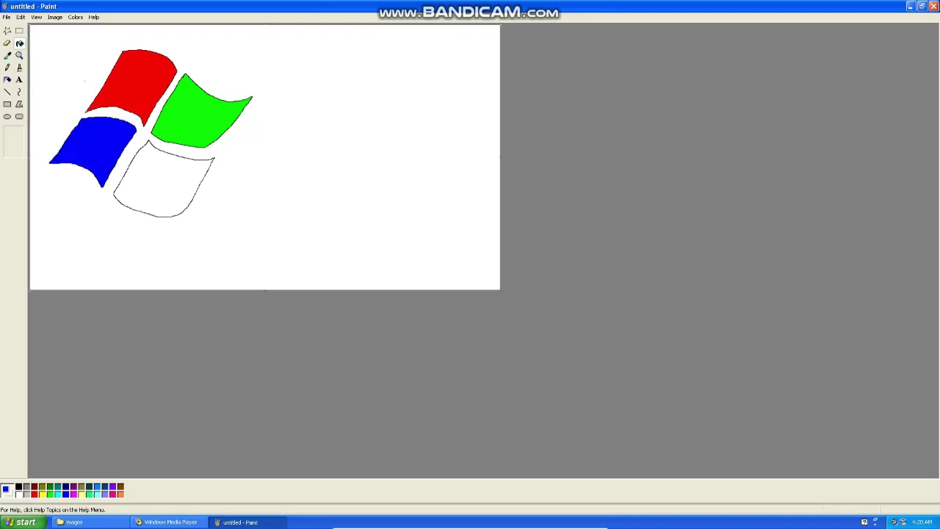
pyautogui.click(42, 493)
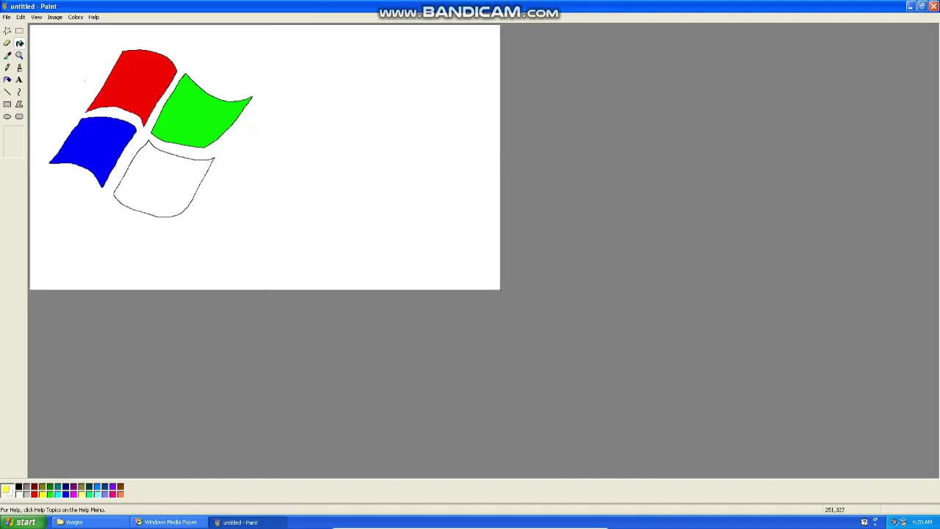